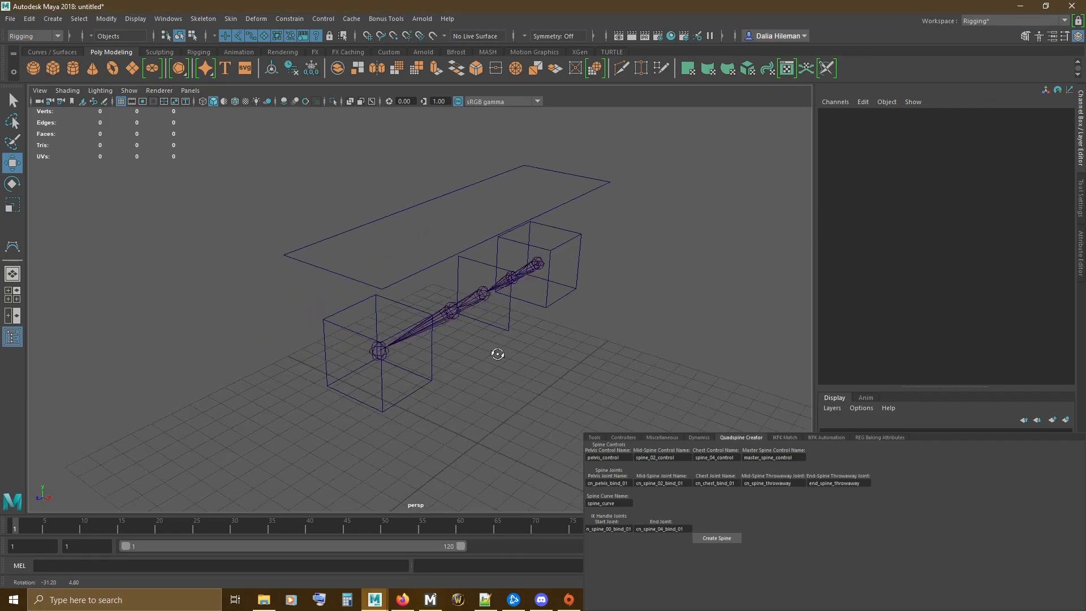
# Step: Select the pelvis, mid-spine, chest and master spine controls one after another to check their names, and clear the selection
pyautogui.click(532, 310)
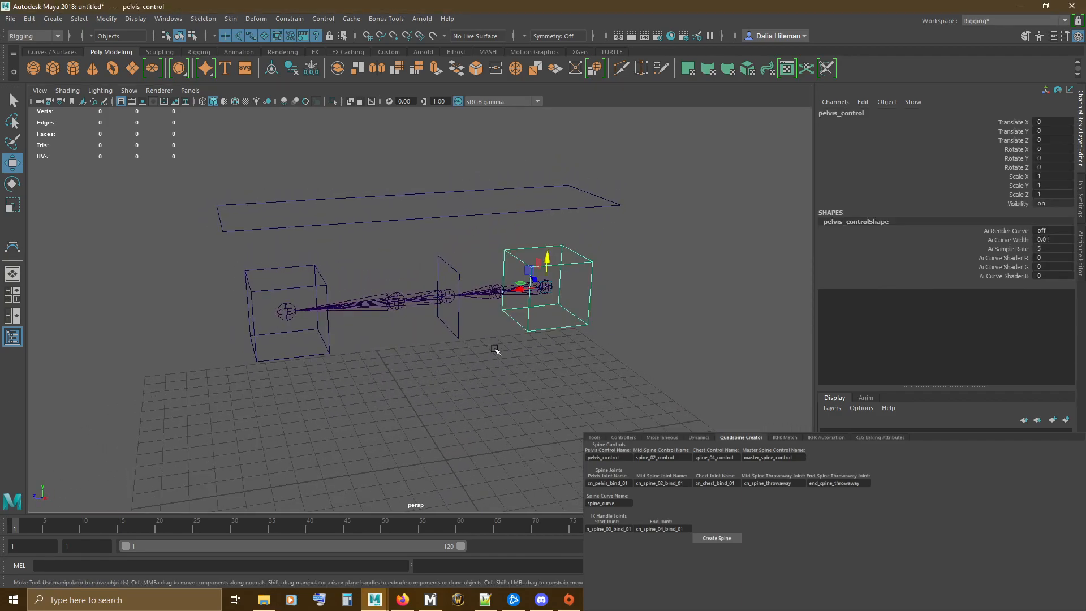
pyautogui.moveTo(445, 333); pyautogui.dragTo(478, 360)
pyautogui.moveTo(265, 341); pyautogui.dragTo(326, 395)
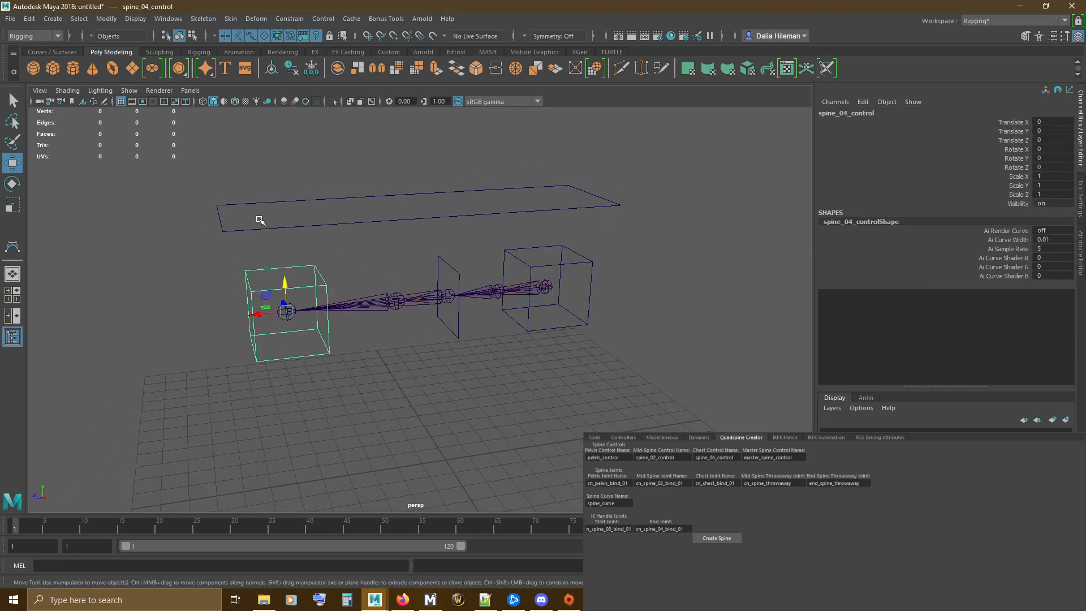
pyautogui.moveTo(285, 169); pyautogui.dragTo(432, 238)
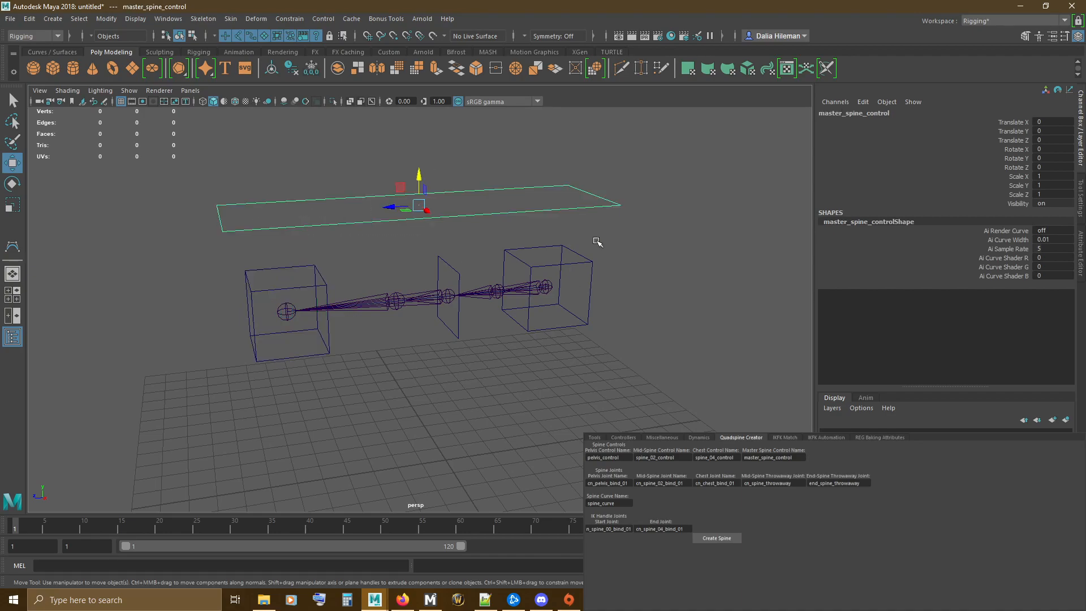
pyautogui.click(452, 359)
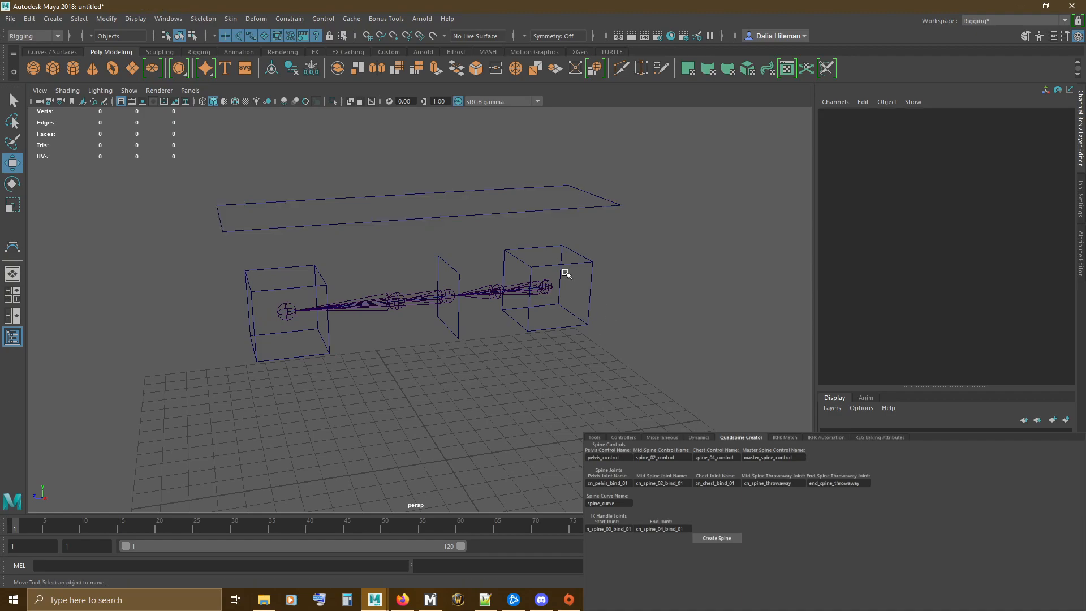
# Step: Test-move the pelvis control before the spine rig is built, and undo the move
pyautogui.moveTo(555, 315); pyautogui.dragTo(503, 351)
pyautogui.moveTo(541, 289); pyautogui.dragTo(546, 305)
pyautogui.hotkey('ctrl', 'z')
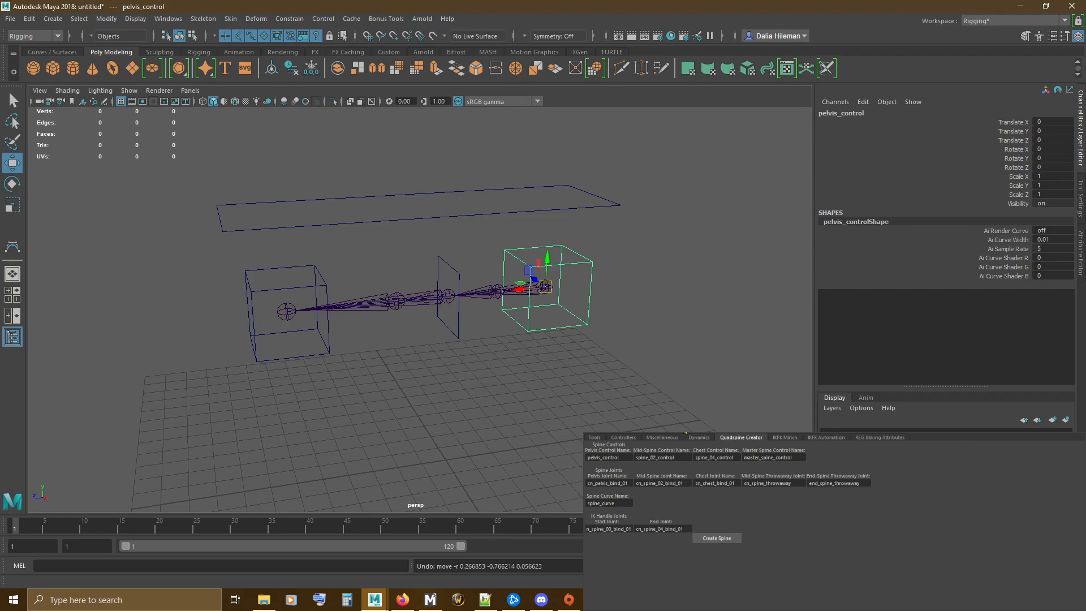
# Step: Examine the IK end joint entry, the cn_spine_02_bind_01 joint and the spine_curve running through the joint chain
pyautogui.click(673, 529)
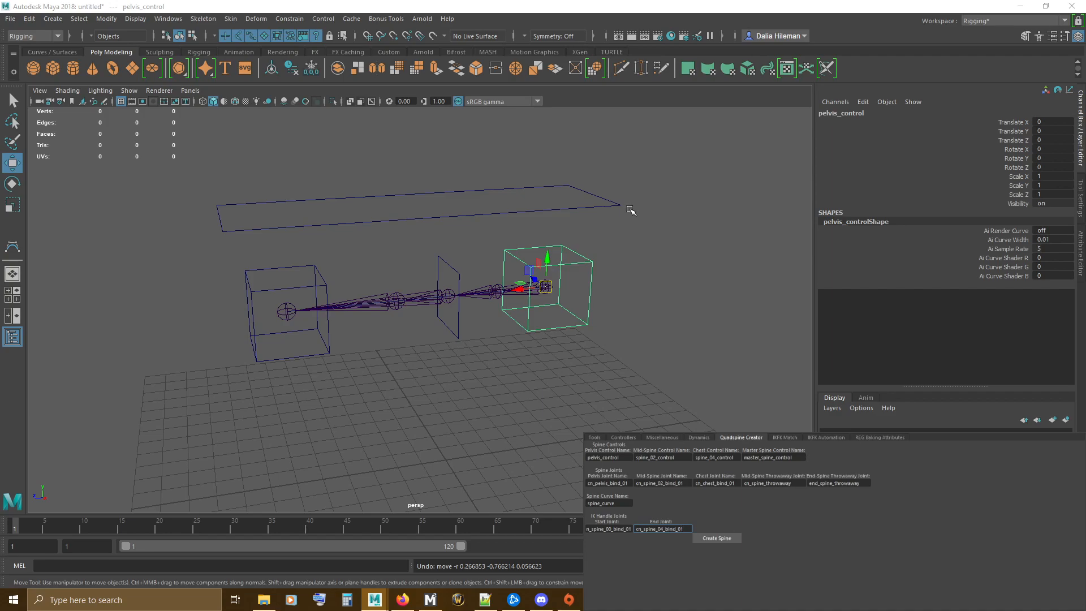
pyautogui.click(441, 297)
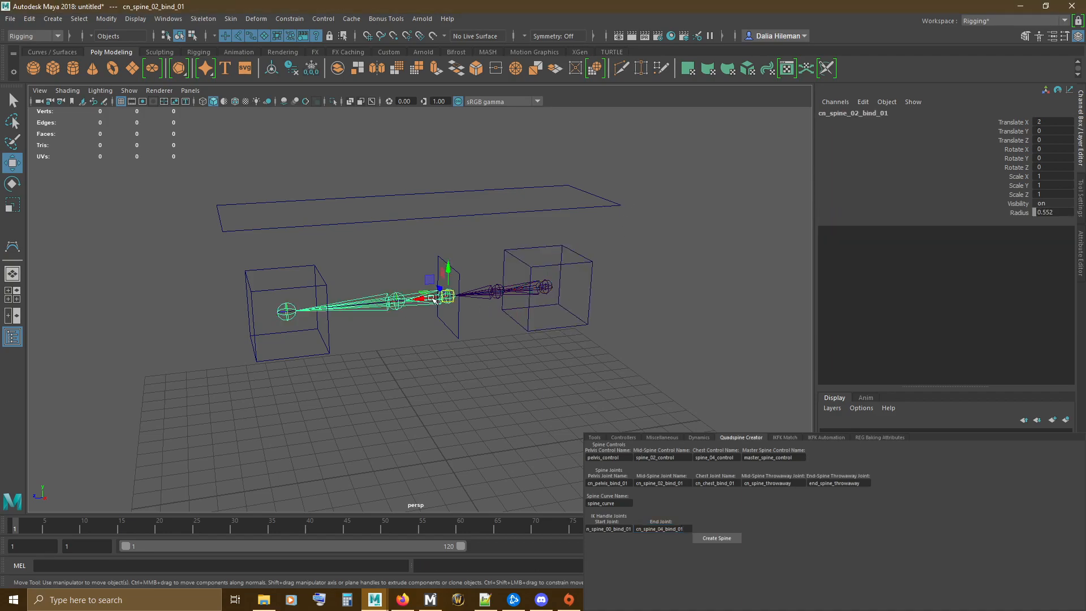
pyautogui.press('f')
pyautogui.click(468, 240)
pyautogui.press('f')
pyautogui.scroll(-5, 465, 240)
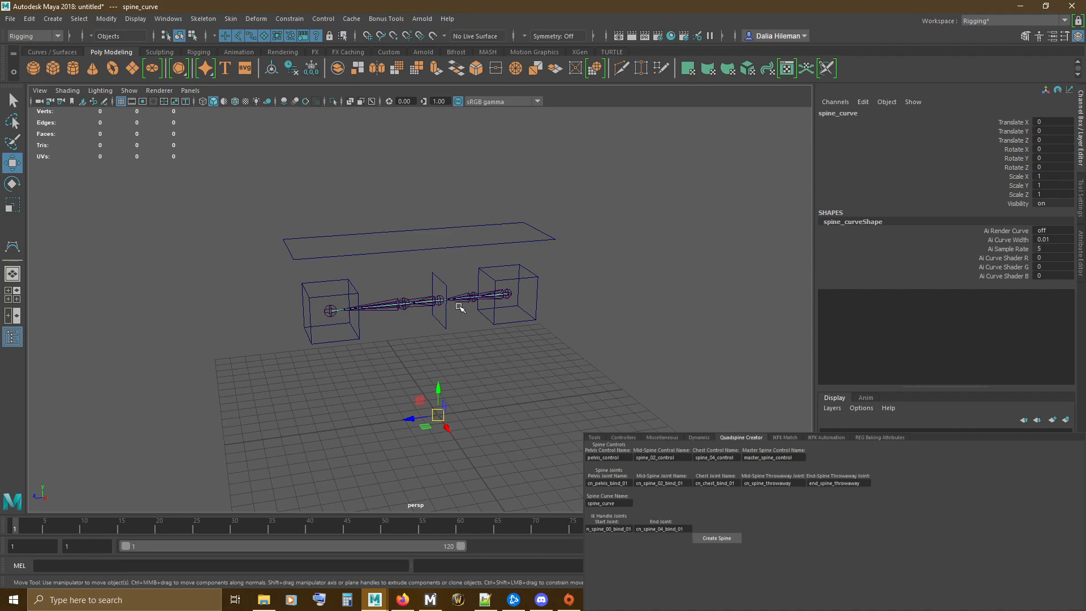
pyautogui.scroll(3, 441, 303)
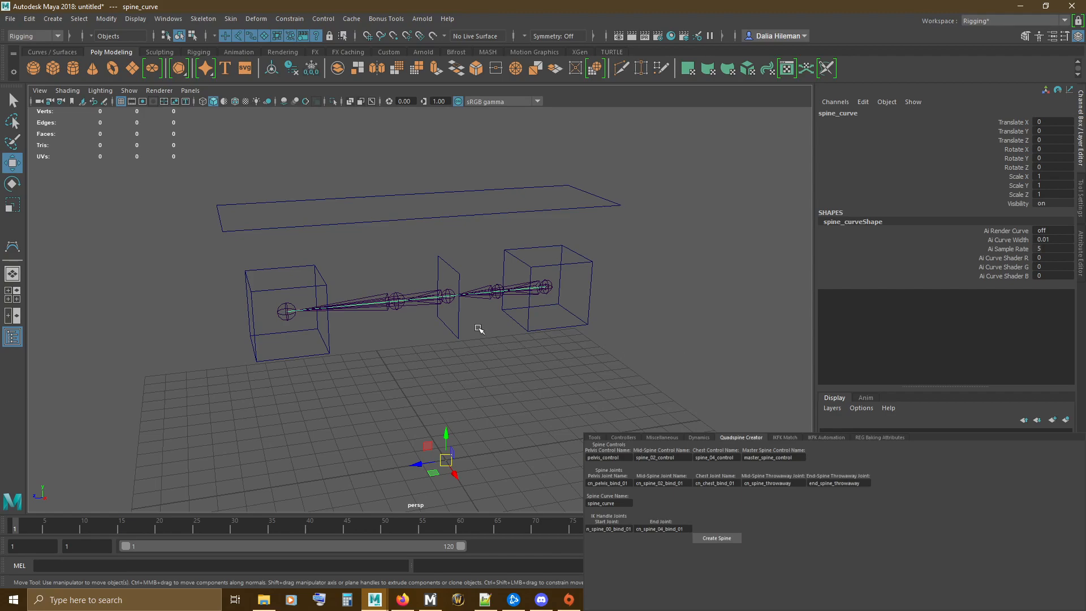
# Step: Examine the cn_spine_00_bind_01 chain and the end_spine_throwaway and cn_spine_throwaway joints
pyautogui.click(513, 284)
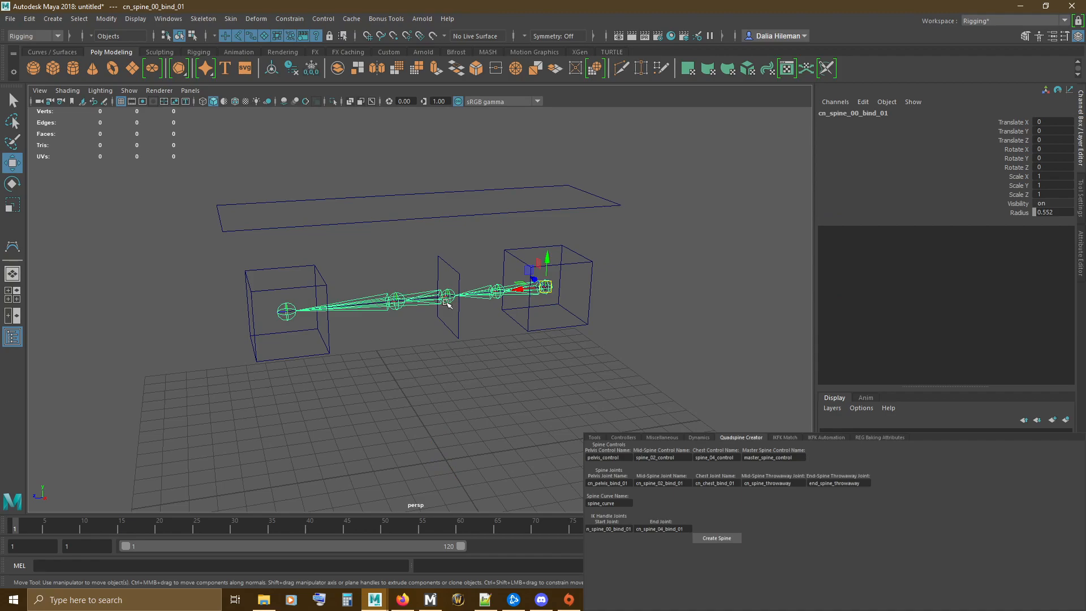
pyautogui.scroll(5, 447, 303)
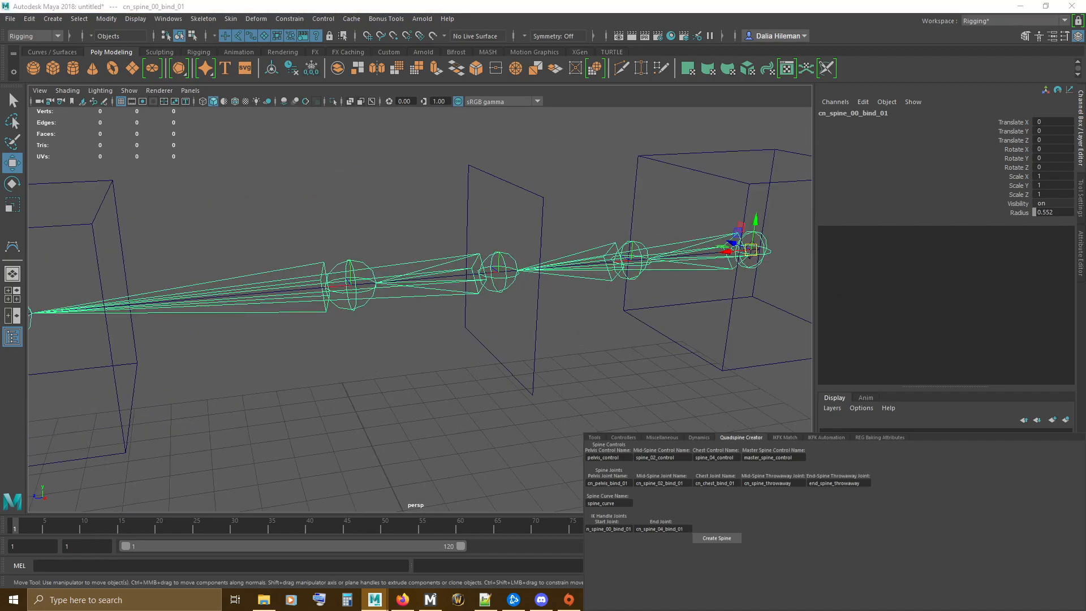
pyautogui.scroll(-4, 414, 293)
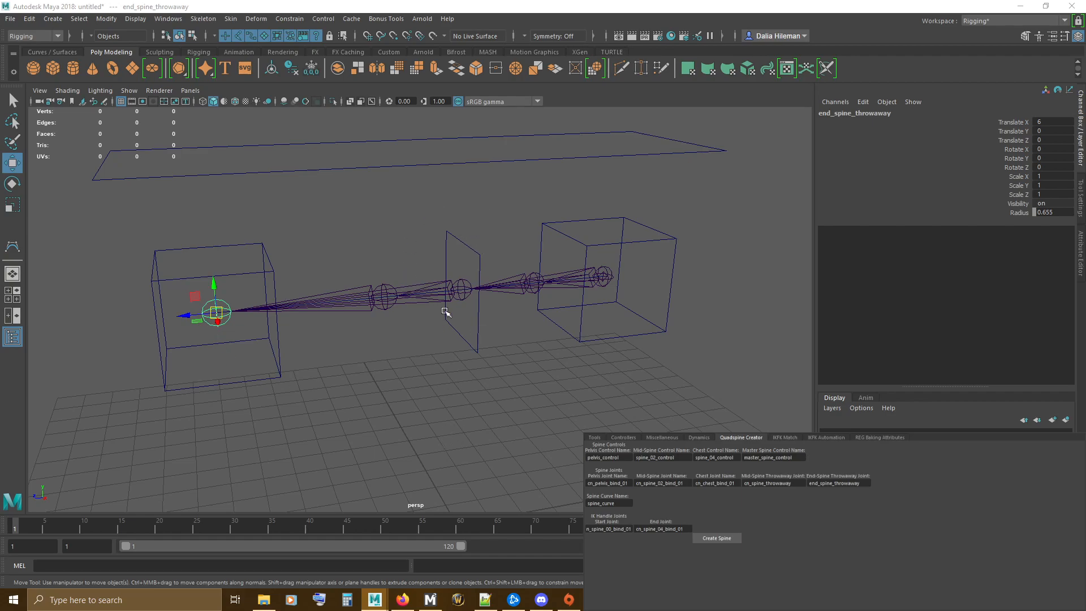
pyautogui.click(461, 289)
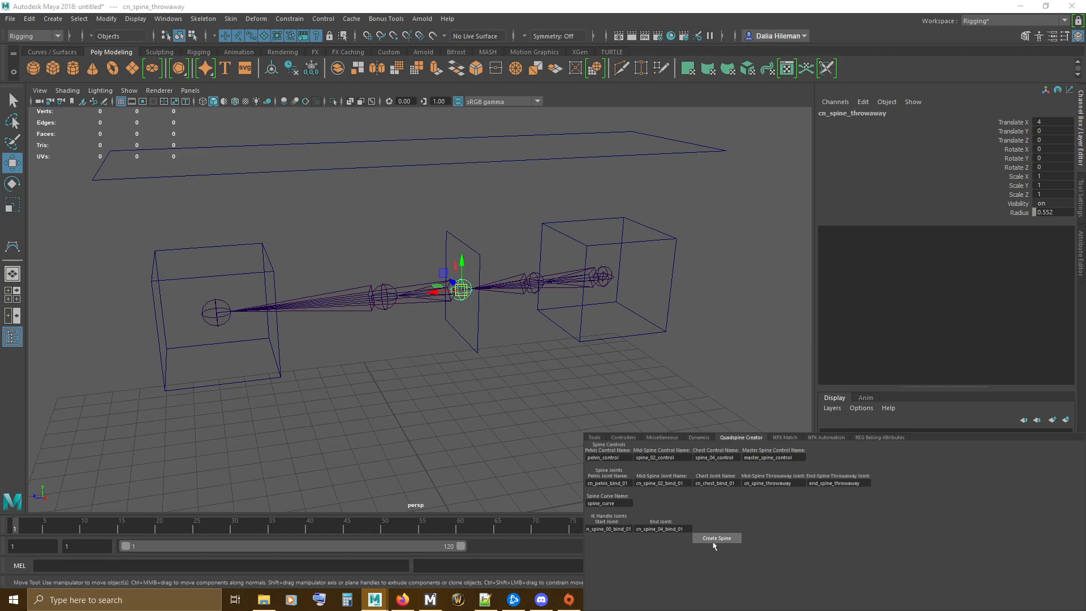
pyautogui.scroll(-2, 613, 276)
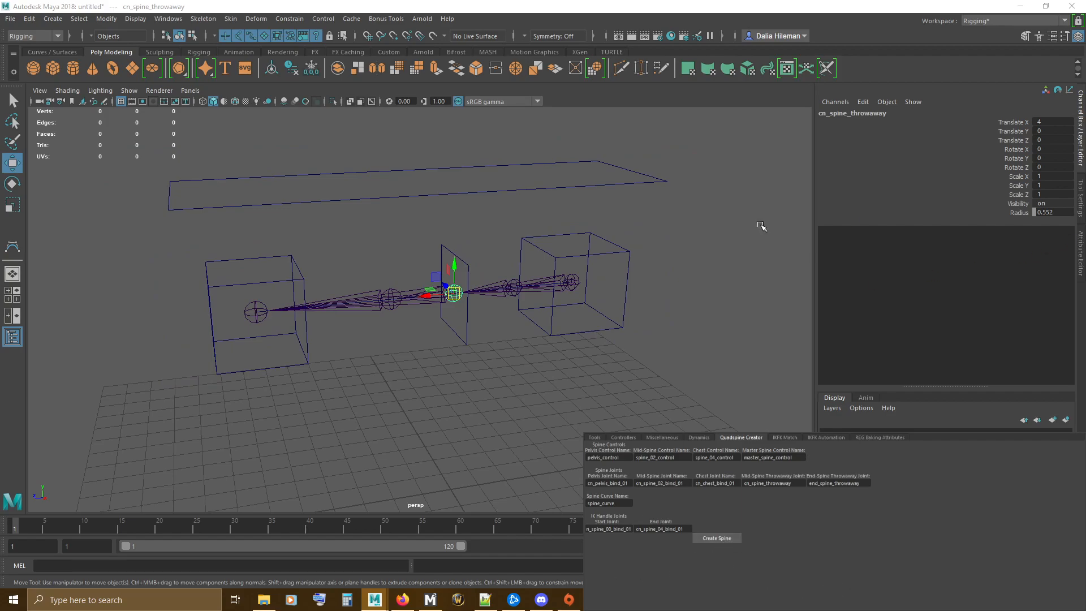
# Step: Clear the selection, try moving the pelvis control on the unrigged spine once more, and undo the move
pyautogui.click(582, 400)
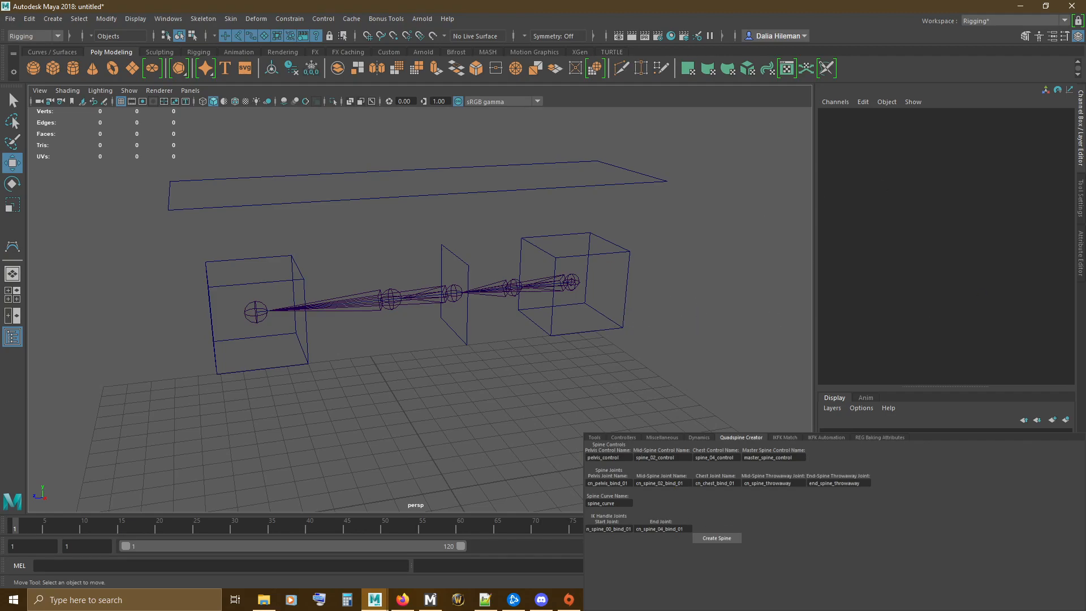
pyautogui.click(577, 341)
pyautogui.moveTo(574, 285); pyautogui.dragTo(608, 320)
pyautogui.hotkey('ctrl', 'z')
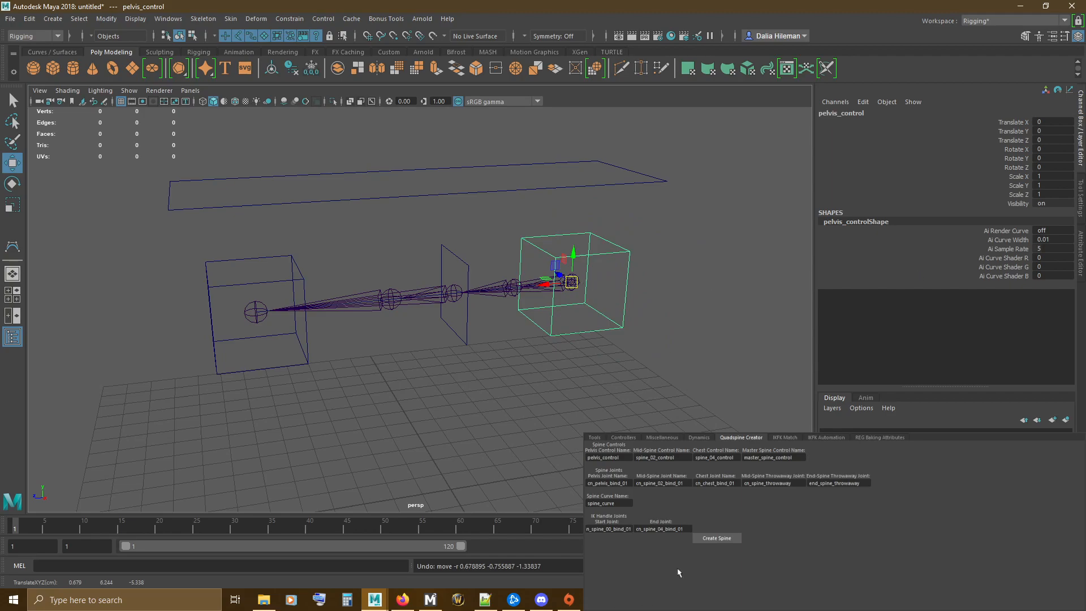
# Step: Create the quadruped spine rig from the listed control, joint, curve and IK handle names
pyautogui.click(729, 538)
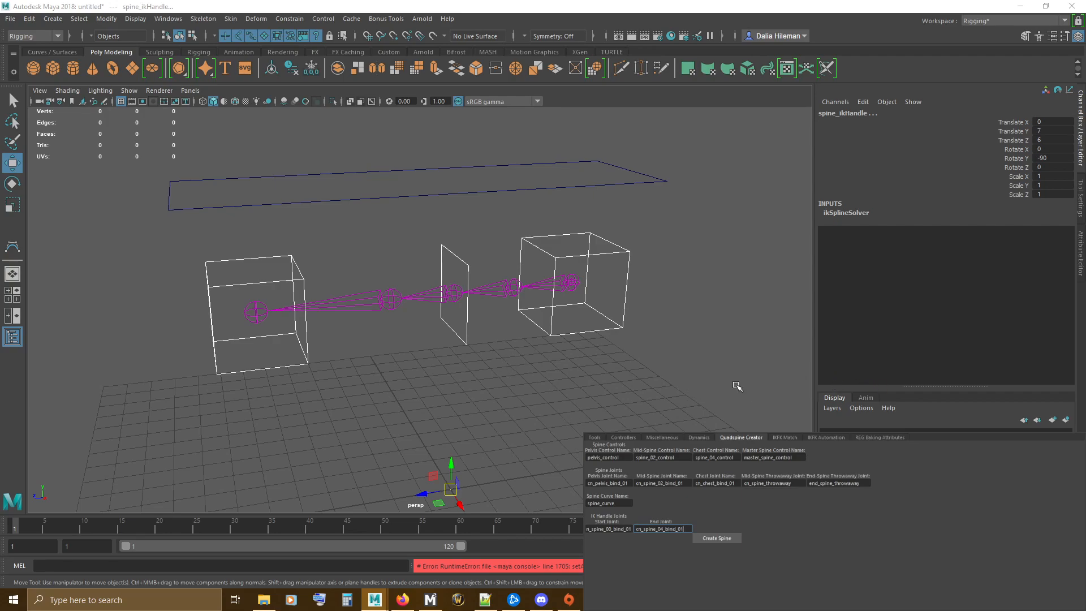
# Step: Test-move the master spine control and the mid-spine control on the rigged spine, undoing each move
pyautogui.moveTo(405, 139); pyautogui.dragTo(455, 207)
pyautogui.hotkey('ctrl', 'z')
pyautogui.moveTo(432, 250); pyautogui.dragTo(446, 306)
pyautogui.hotkey('ctrl', 'z')
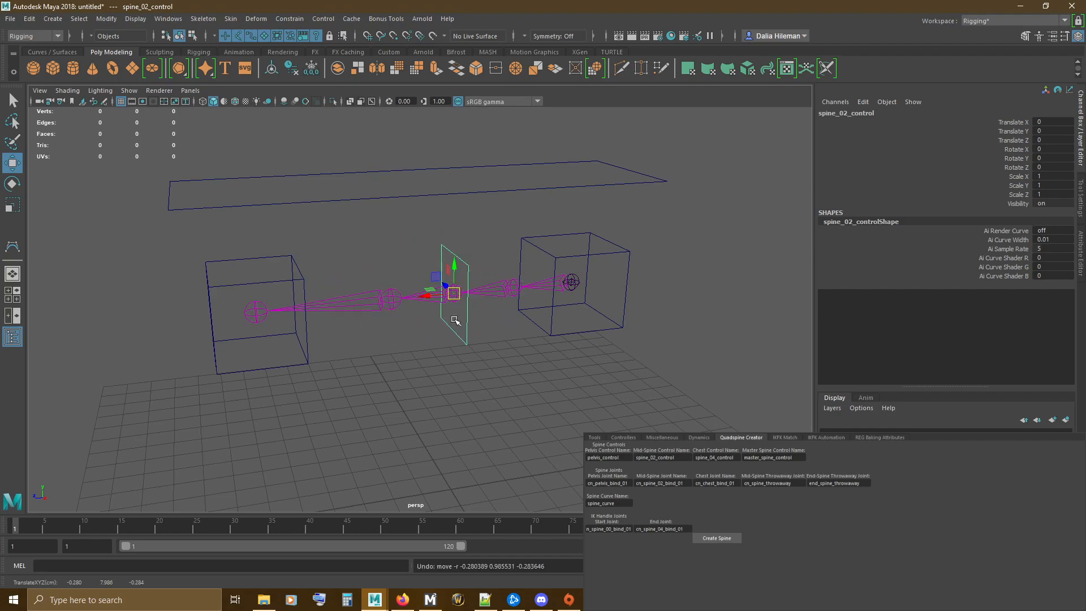
# Step: Test-move the pelvis control and the chest control on the rigged spine, undoing each move
pyautogui.click(570, 282)
pyautogui.moveTo(570, 282); pyautogui.dragTo(550, 317)
pyautogui.hotkey('ctrl', 'z')
pyautogui.click(255, 312)
pyautogui.moveTo(256, 312); pyautogui.dragTo(279, 341)
pyautogui.hotkey('ctrl', 'z')
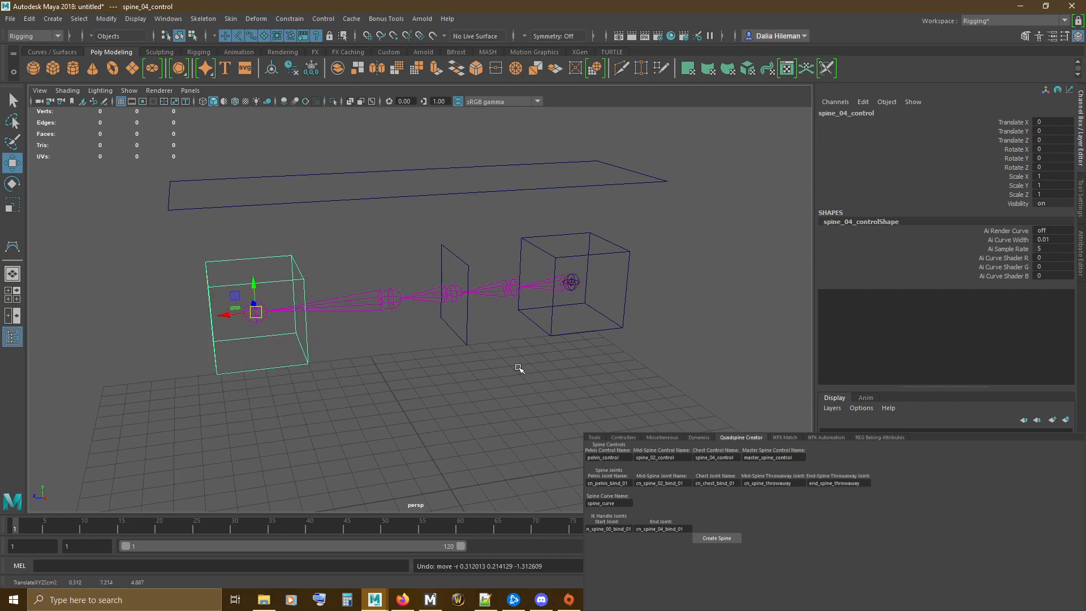